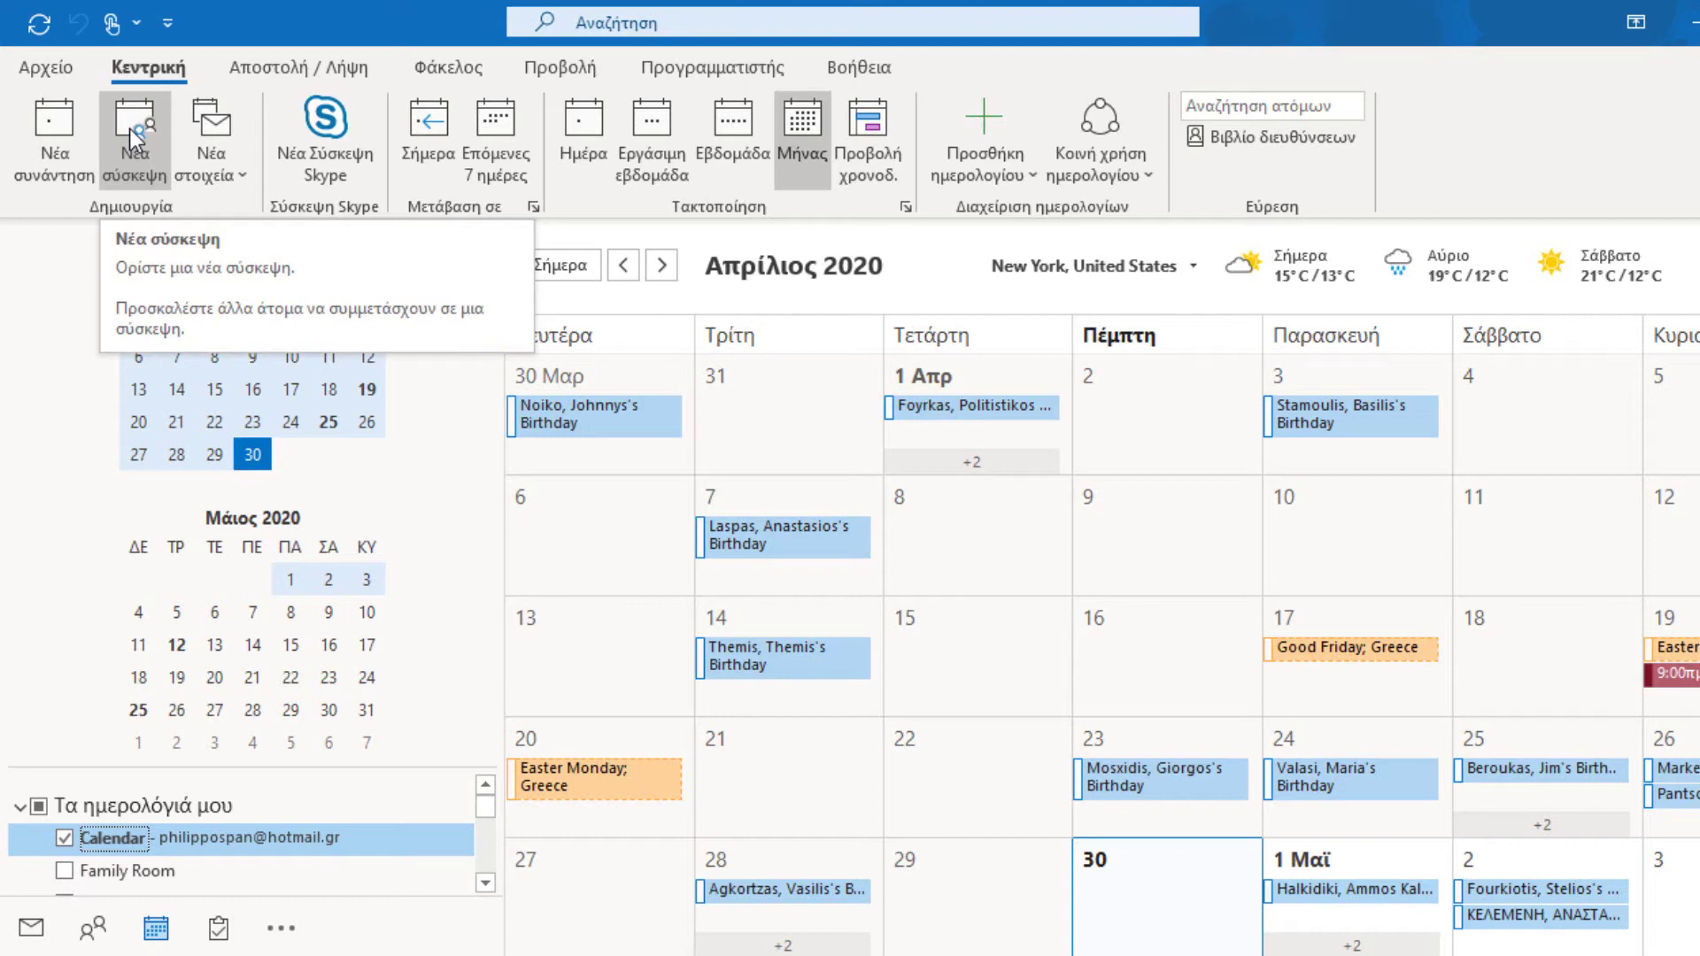
Create a new meeting from the Home ribbon, opening an untitled meeting for 30/4/2020, 9:00–9:30 am.
{"action": "left_click", "coordinate": [133, 139]}
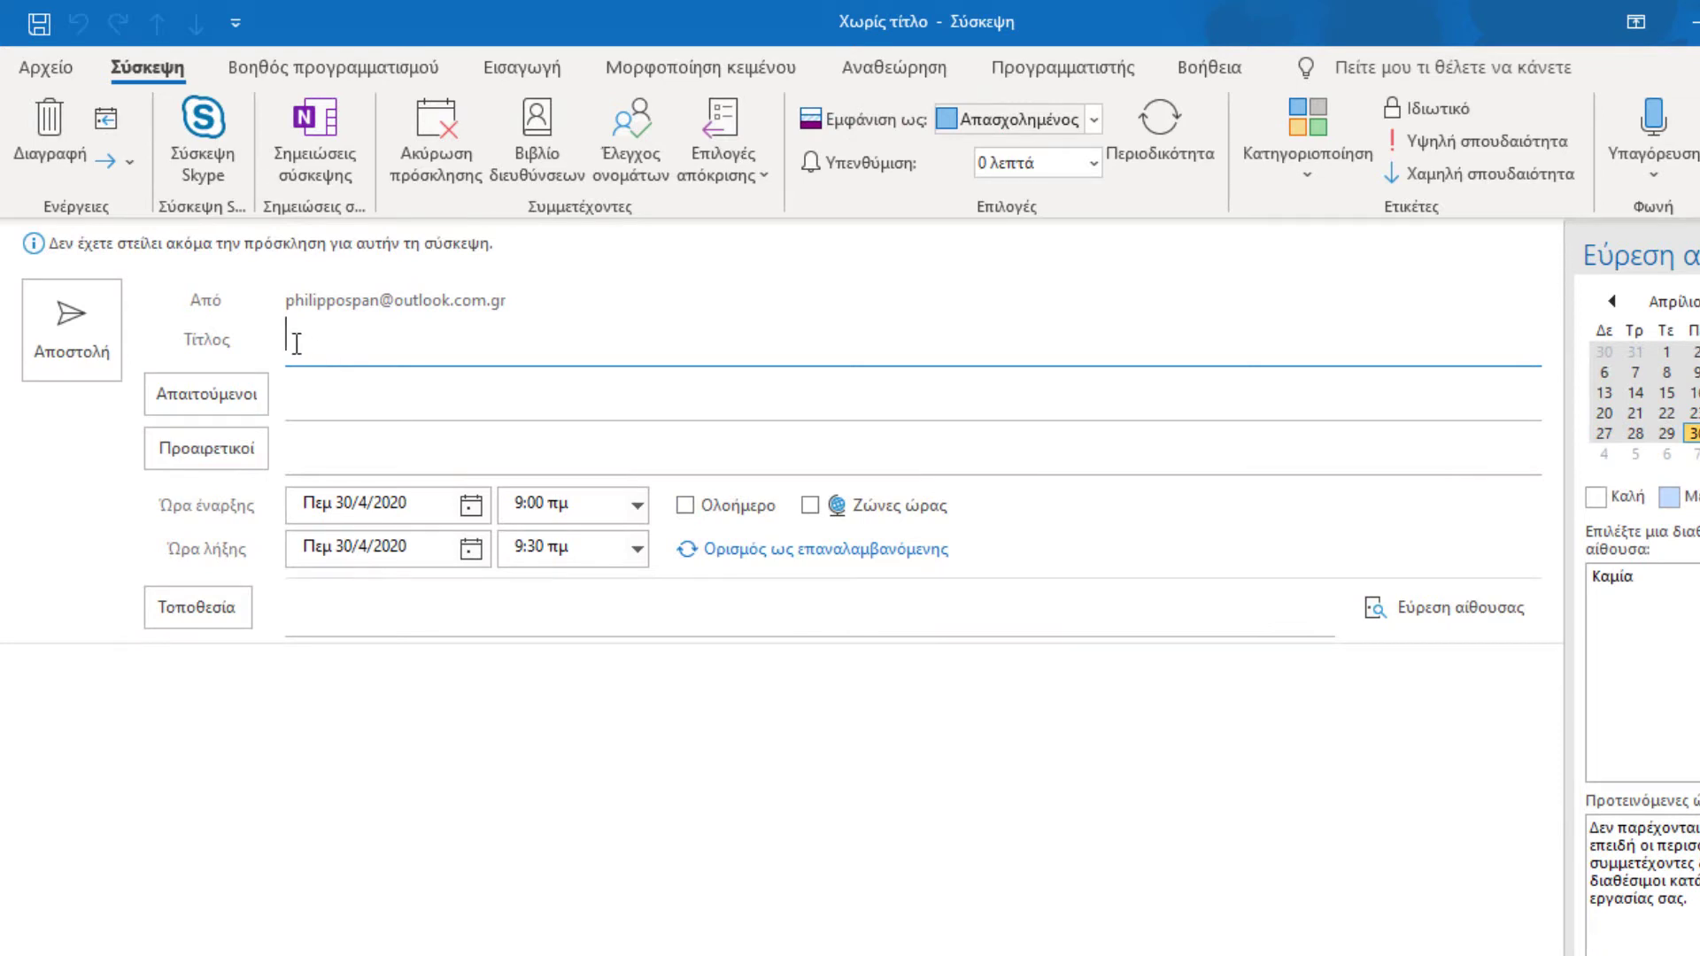
{"action": "left_click", "coordinate": [307, 403]}
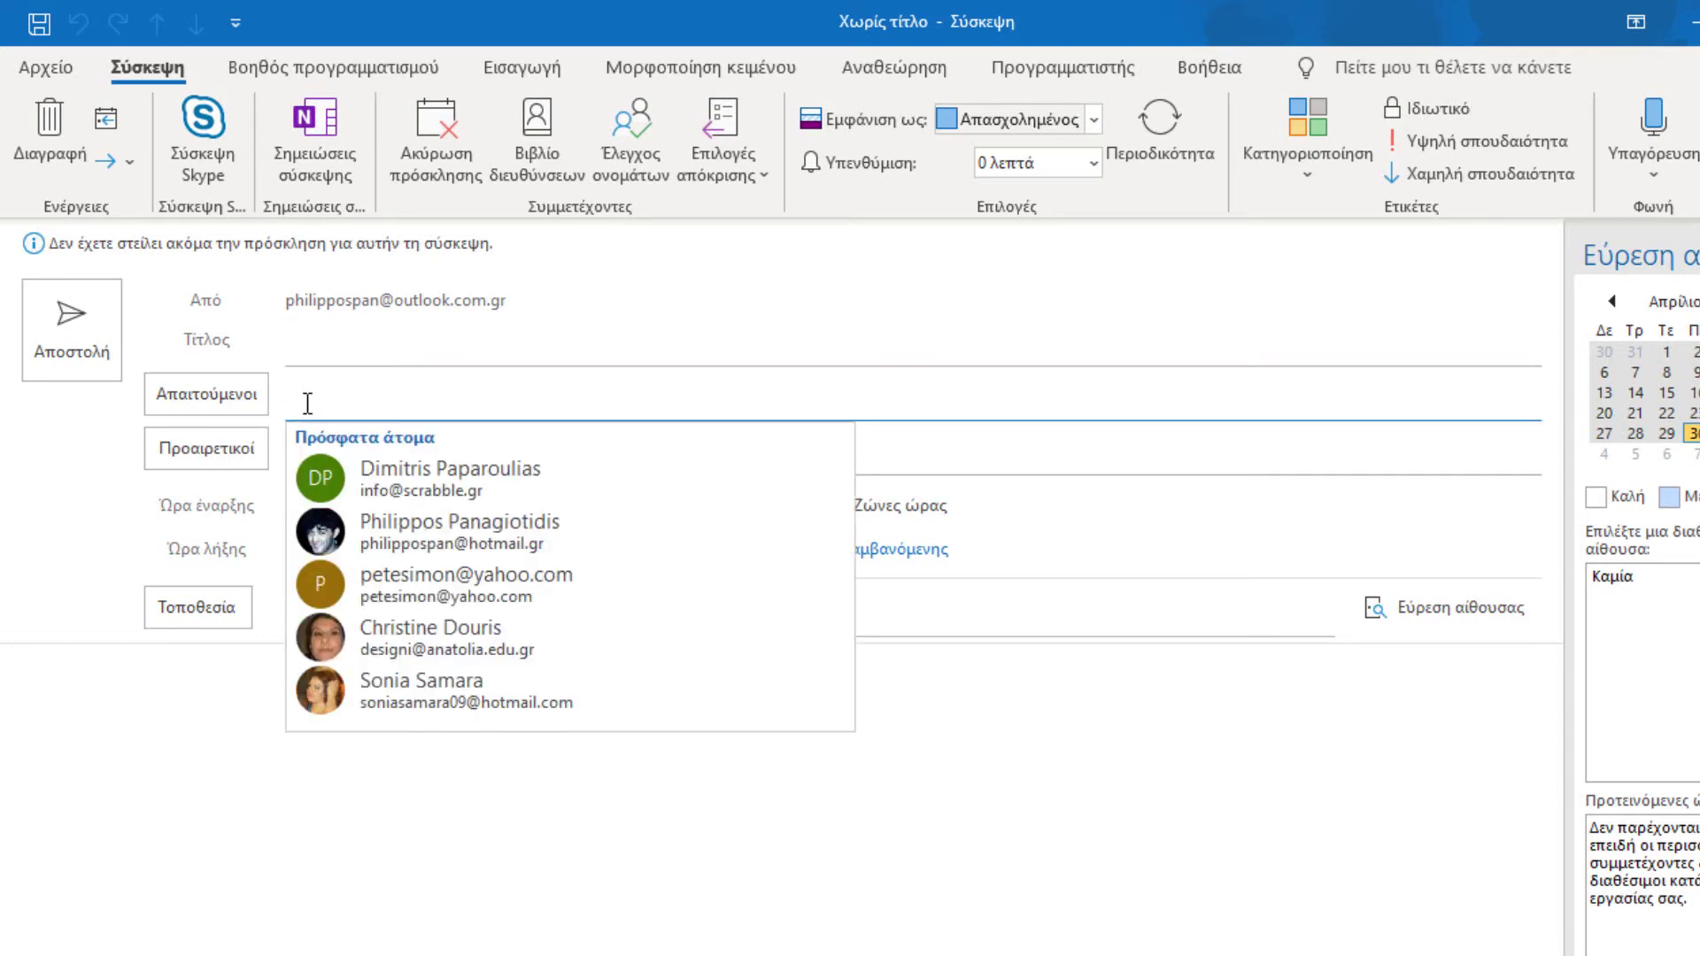
{"action": "left_click", "coordinate": [1212, 471]}
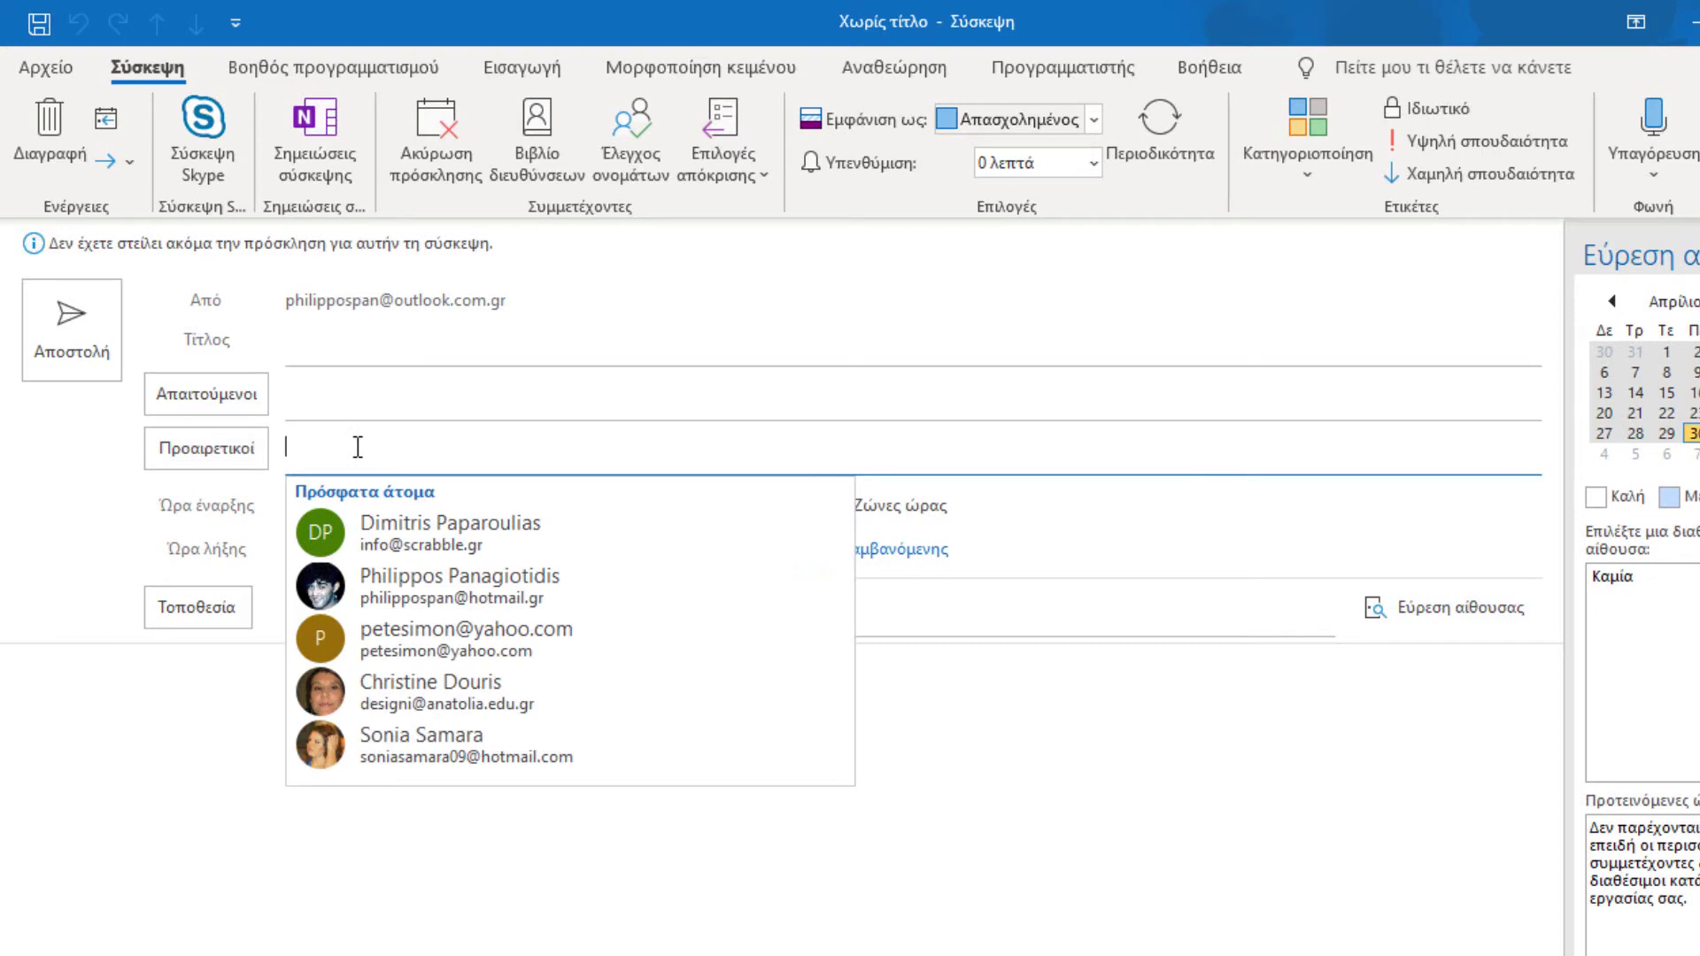
{"action": "left_click", "coordinate": [1111, 613]}
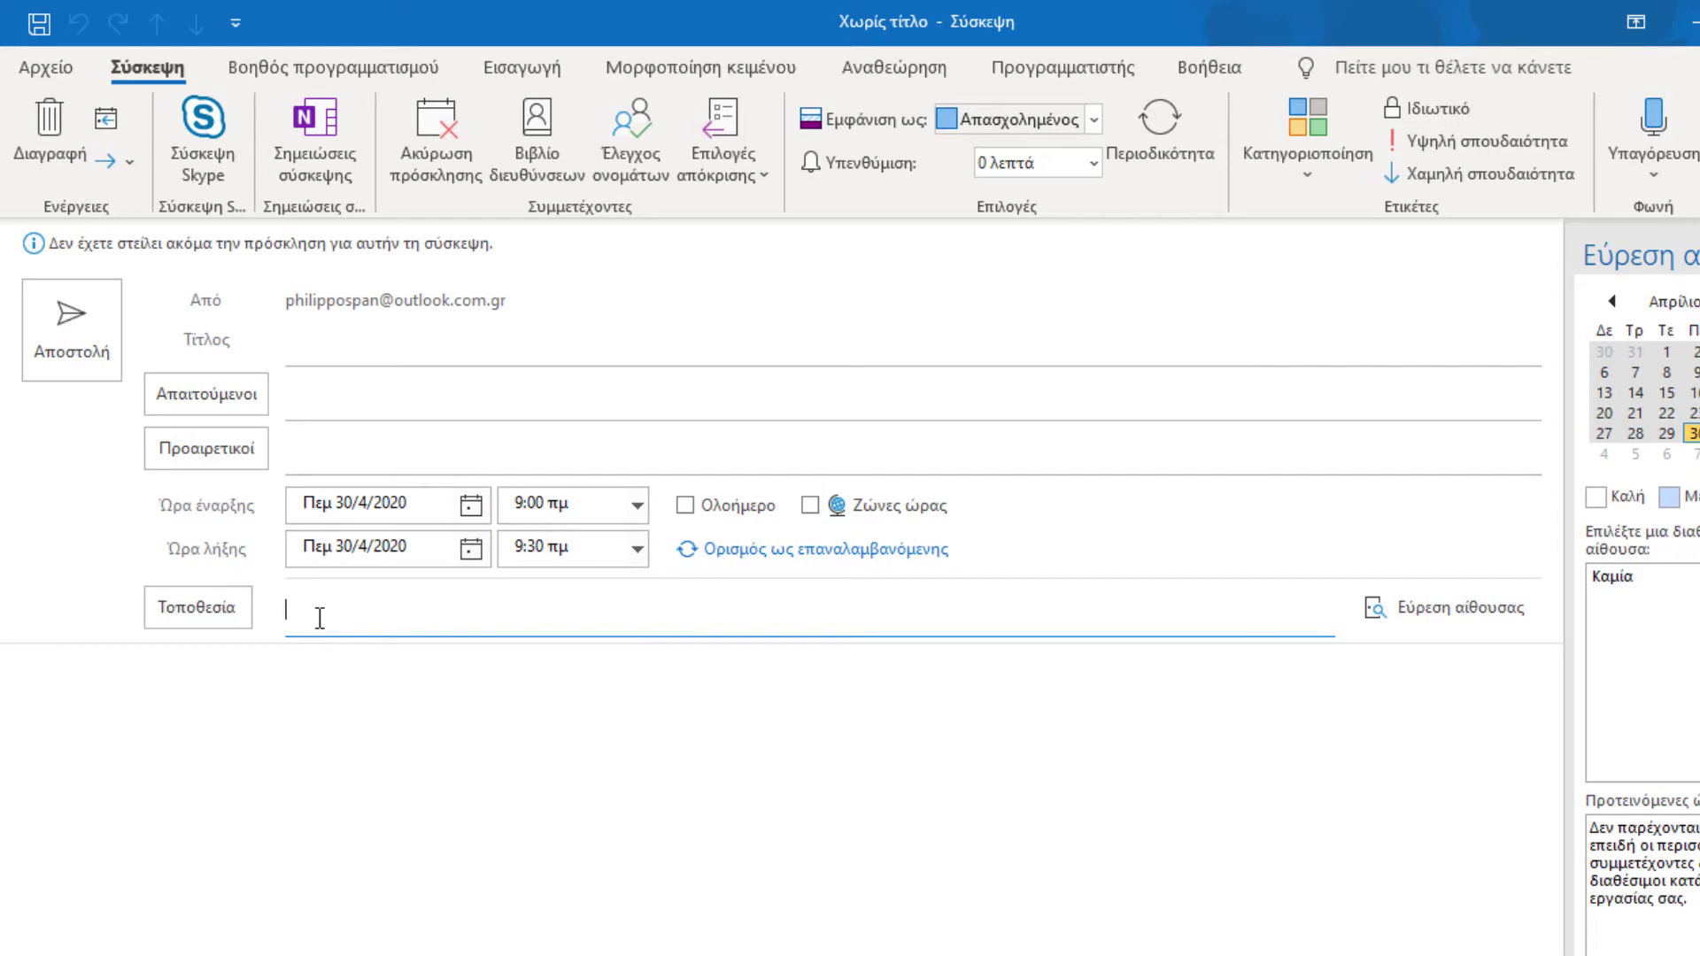
Enter KAPI Kassandrinou as the meeting location from the Location suggestions.
{"action": "type", "text": "k"}
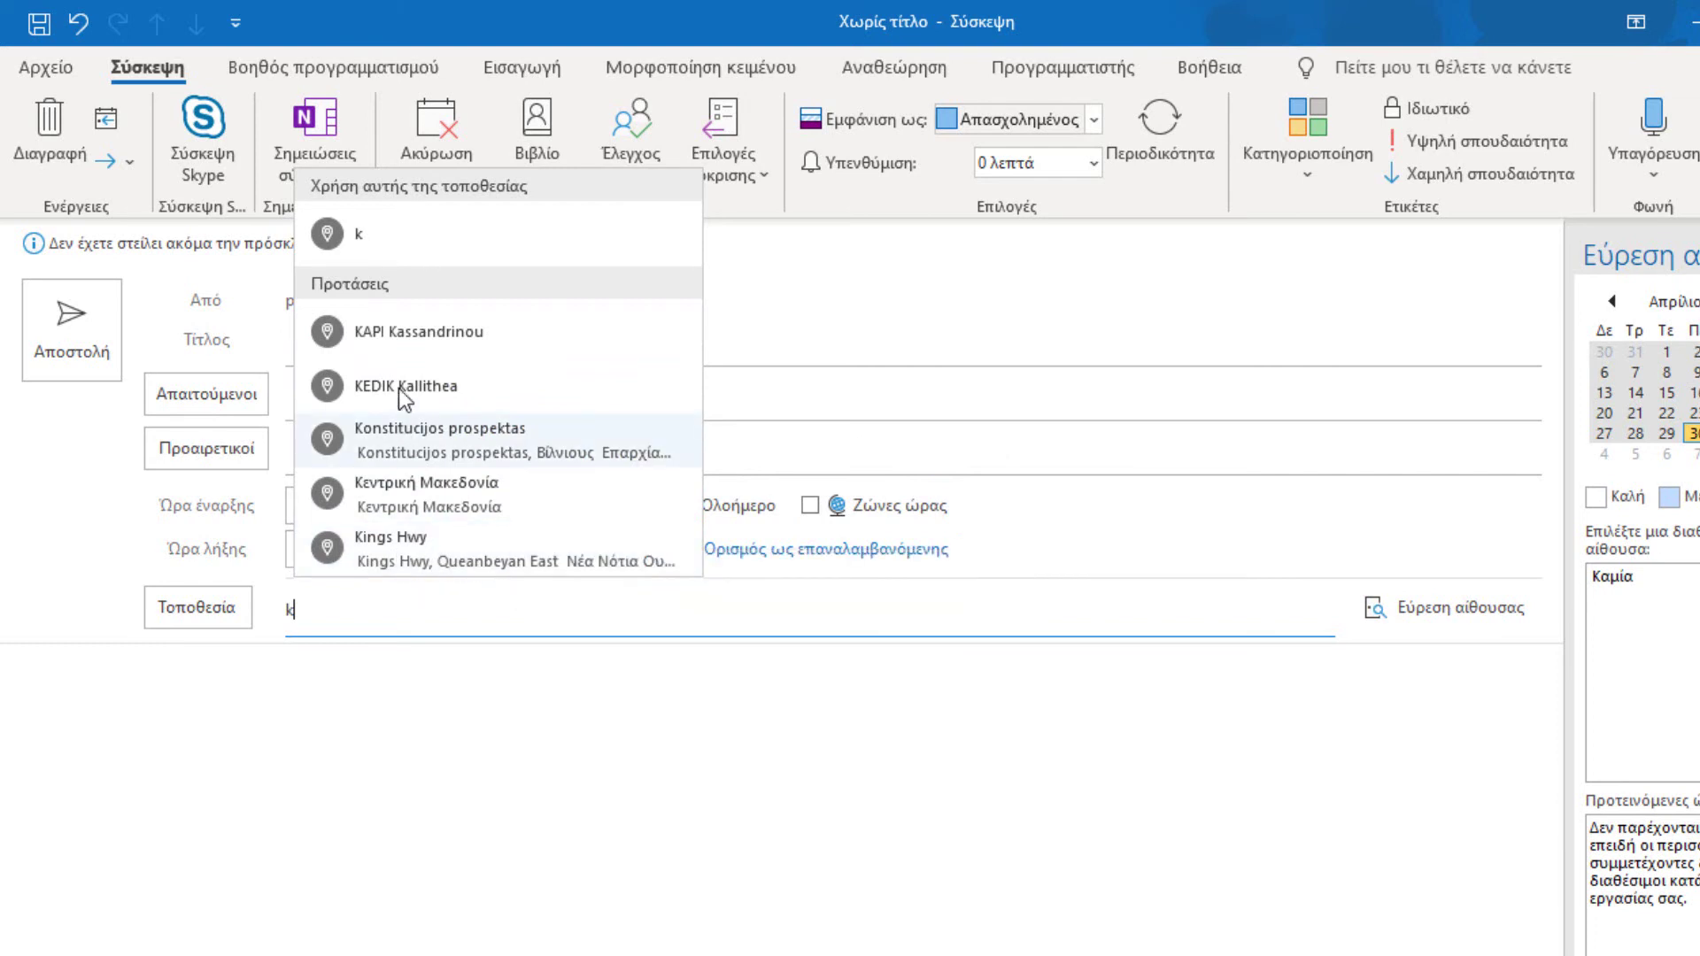
{"action": "left_click", "coordinate": [401, 327]}
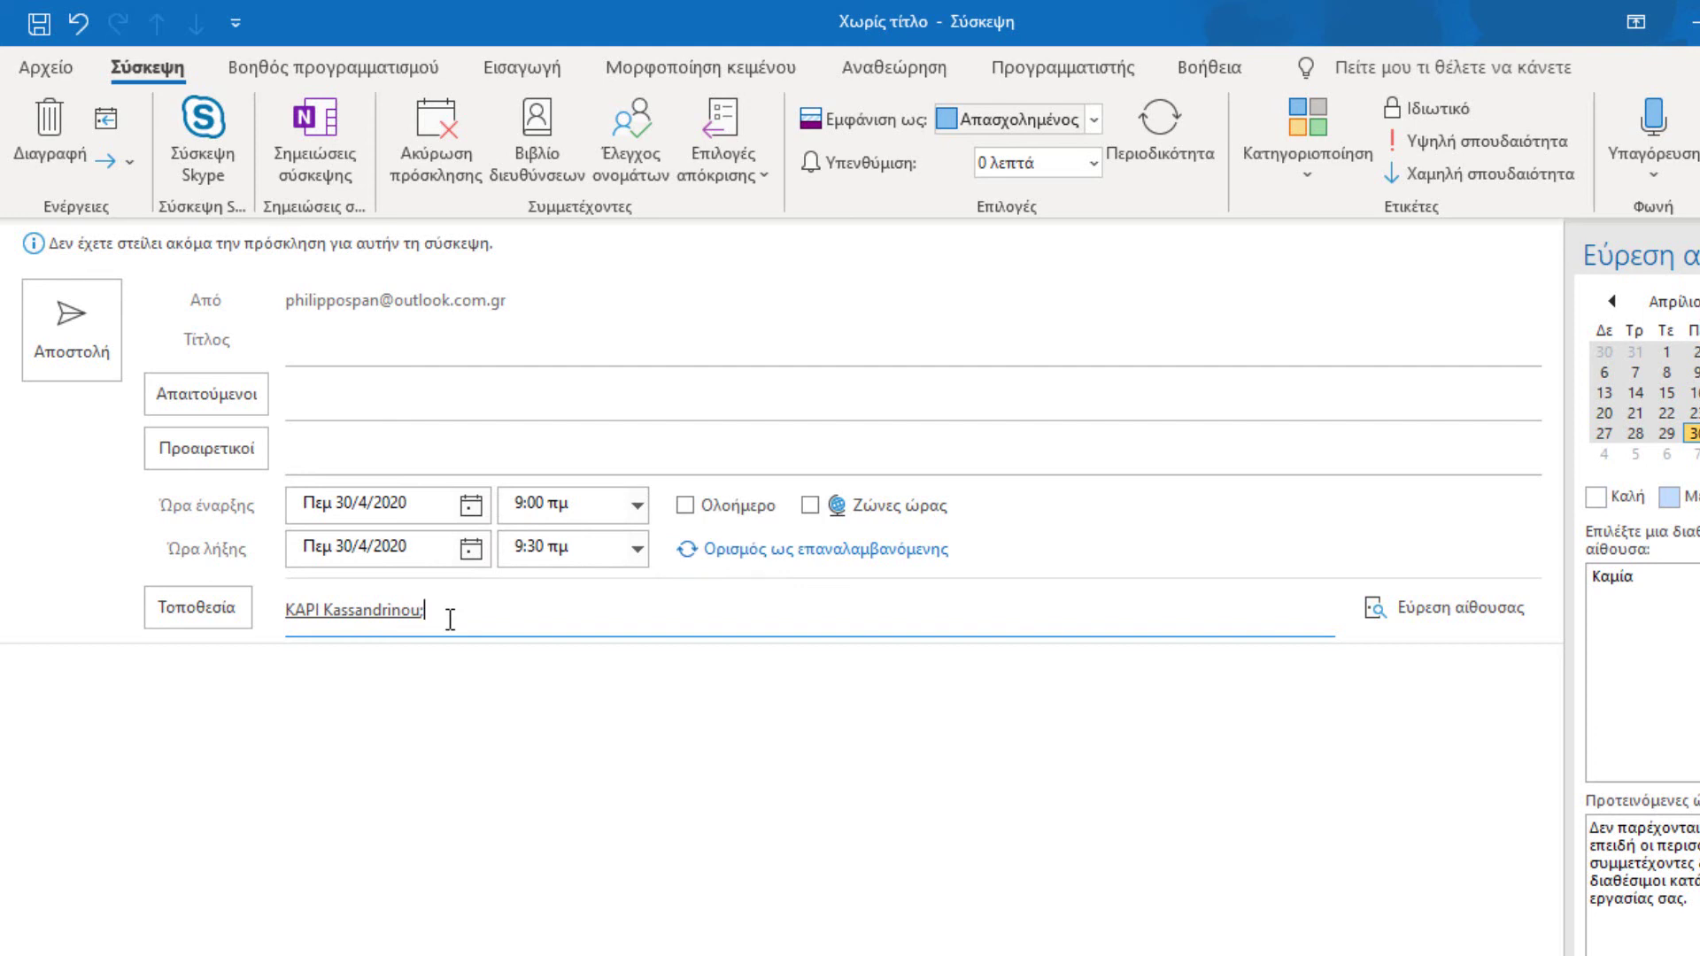
Append Αχίλλειο, Φάρσαλα (Θεσσαλία) as the second location after KAPI Kassandrinou.
{"action": "type", "text": "a"}
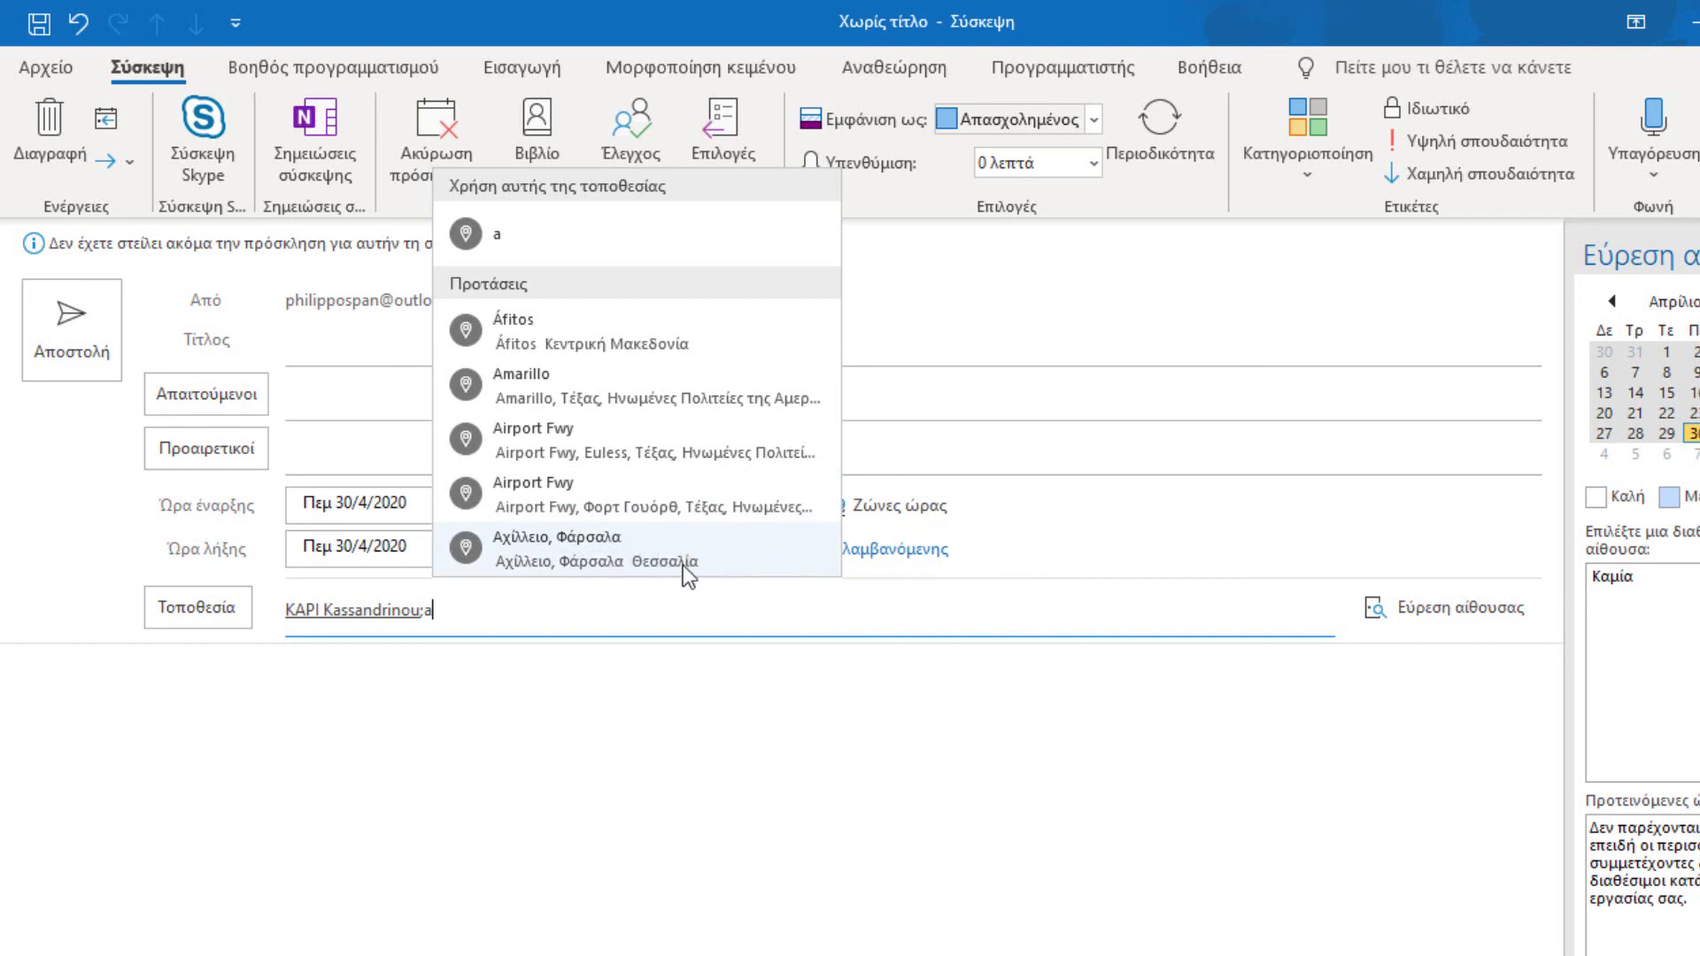
{"action": "left_click", "coordinate": [551, 550]}
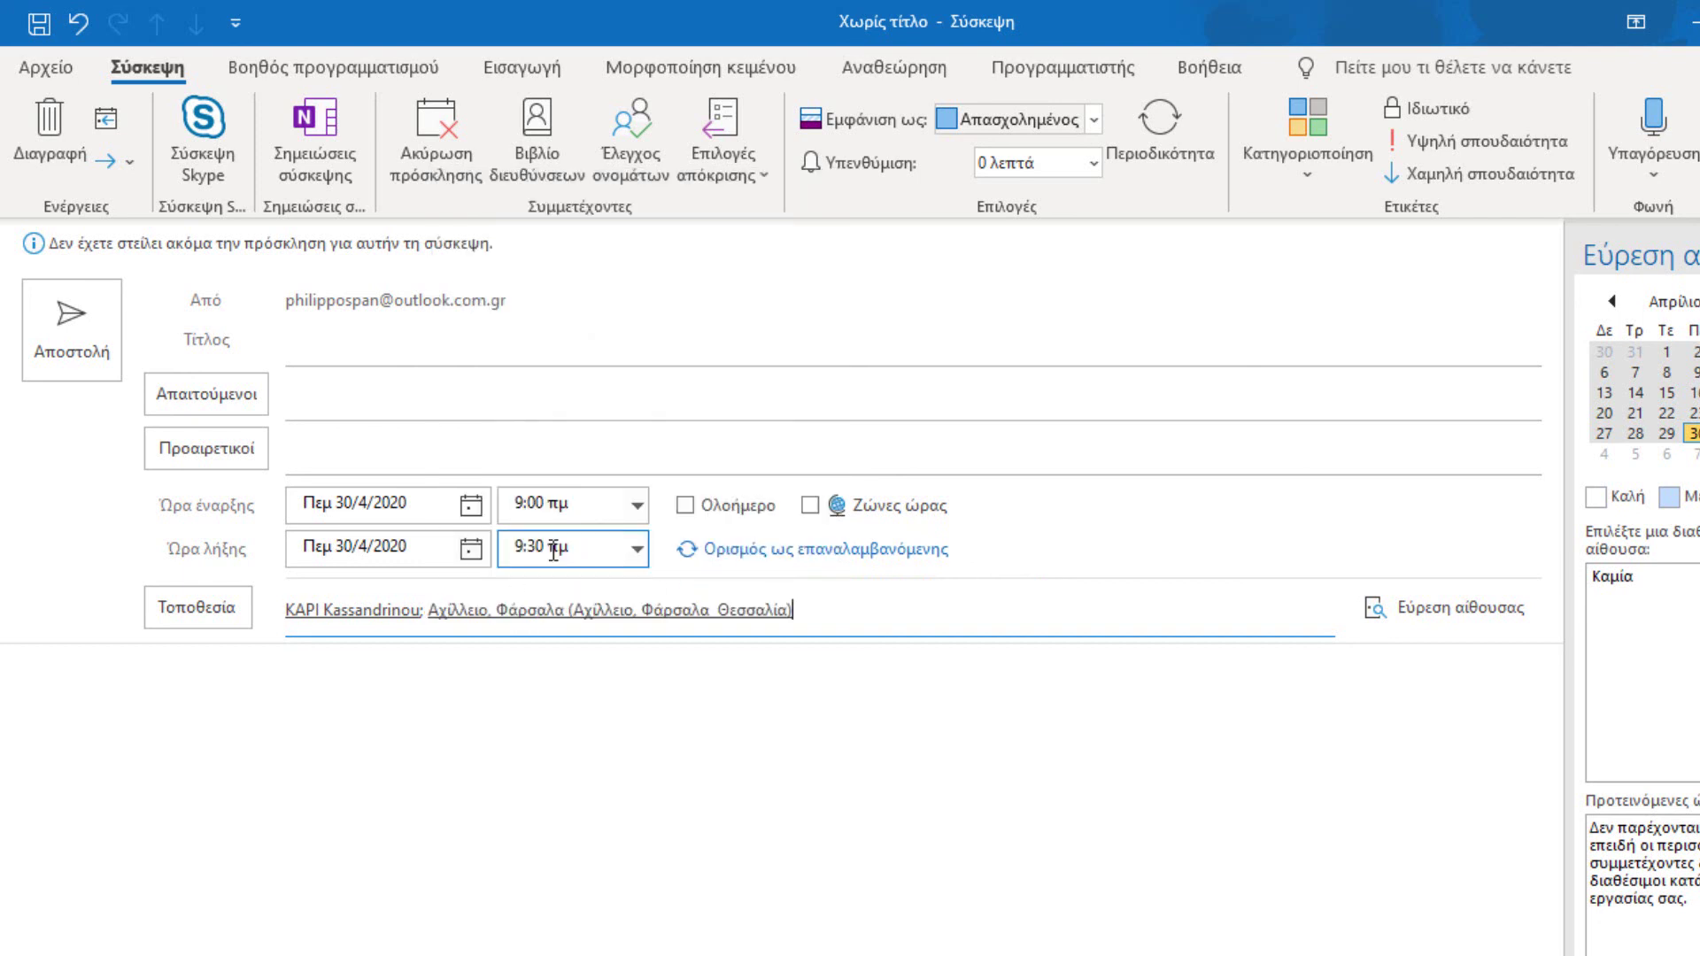